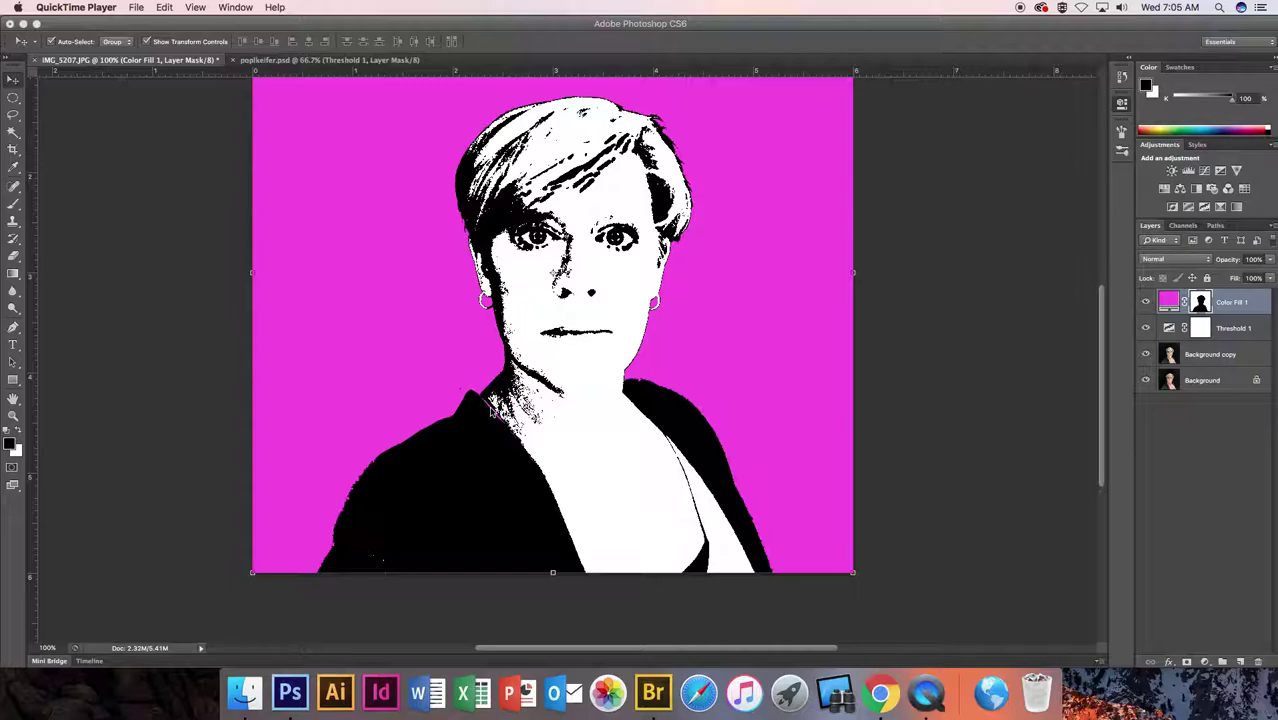
- Zoom the portrait to 200% and target the Color Fill 1 layer's mask for editing
{"action": "left_click", "coordinate": [920, 386]}
{"action": "key", "text": "super+equal"}
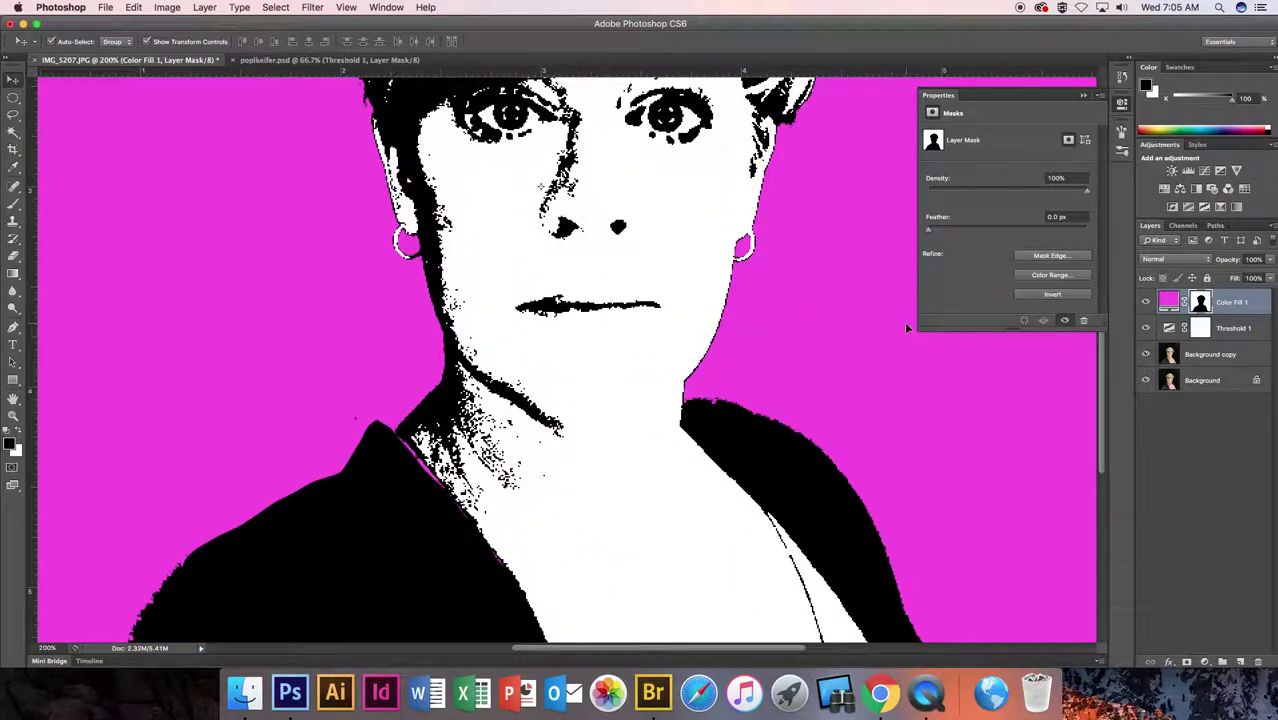
{"action": "left_click", "coordinate": [1168, 300]}
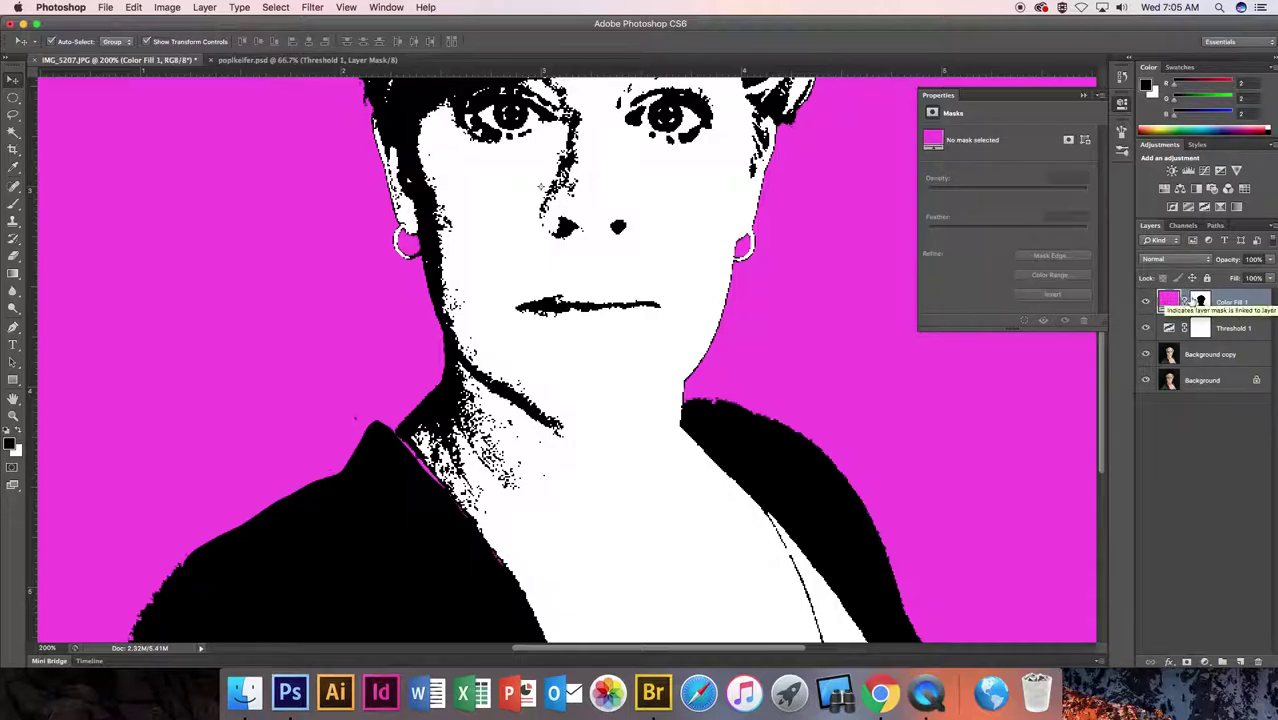
{"action": "left_click", "coordinate": [1200, 301]}
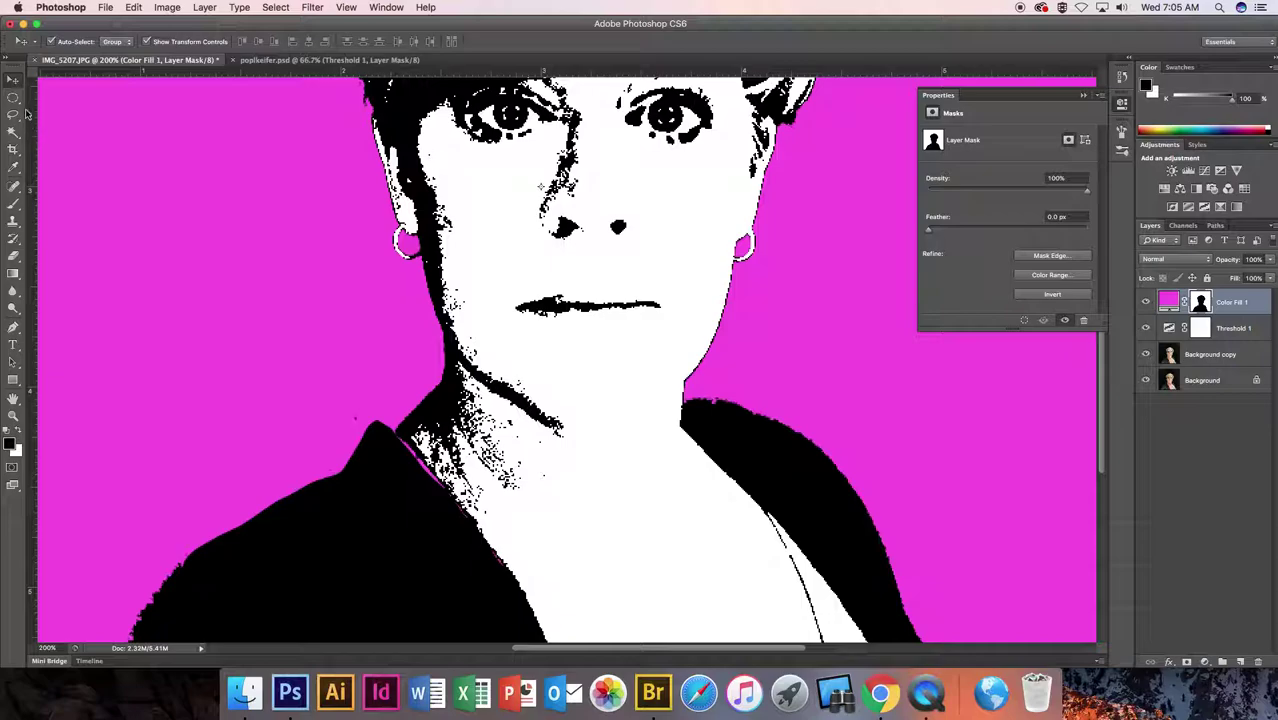
- Set the Brush to 18 px and paint black over the magenta fringe along the left shoulder
{"action": "left_click", "coordinate": [13, 205]}
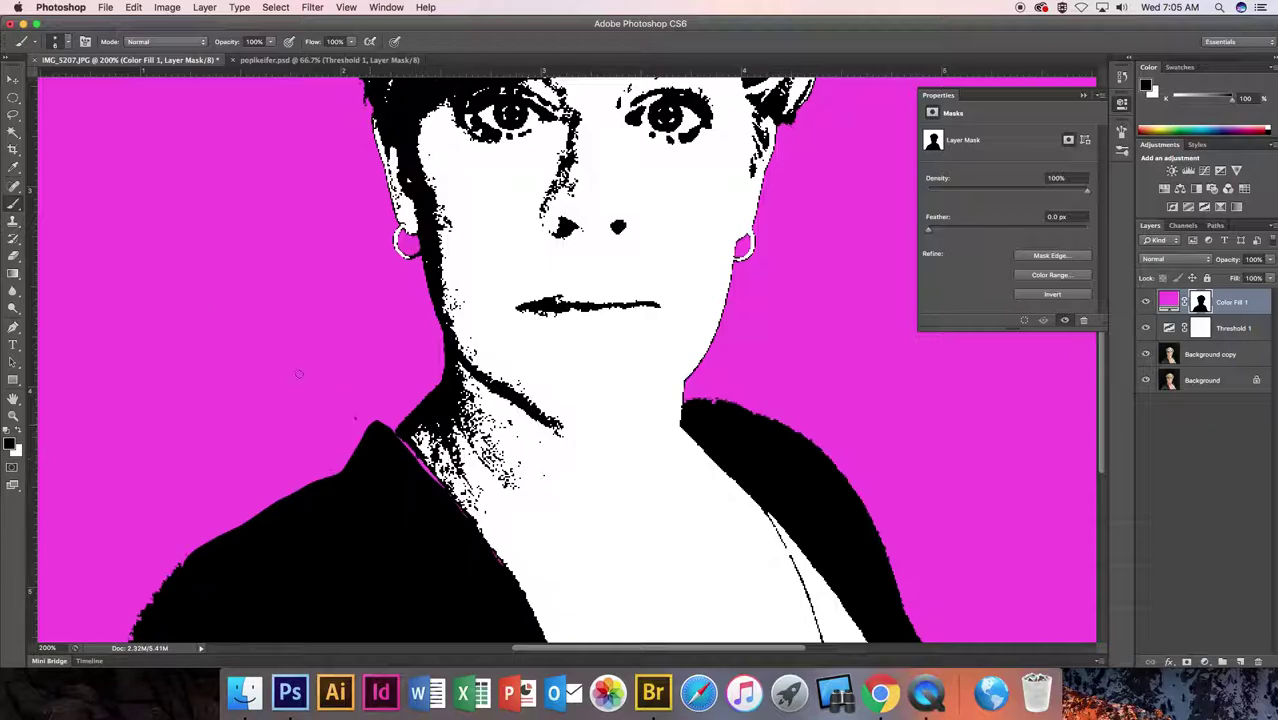
{"action": "left_click", "coordinate": [68, 43]}
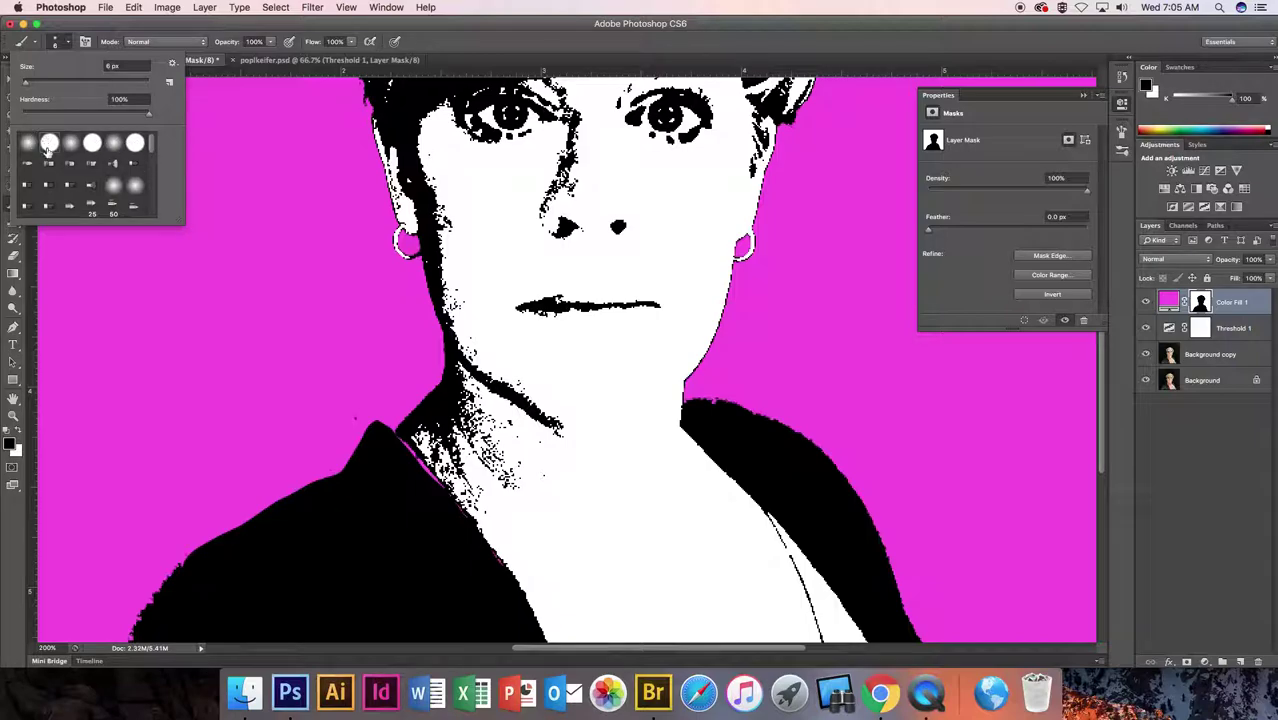
{"action": "left_click_drag", "start_coordinate": [26, 88], "coordinate": [39, 88]}
{"action": "left_click_drag", "start_coordinate": [39, 88], "coordinate": [33, 88]}
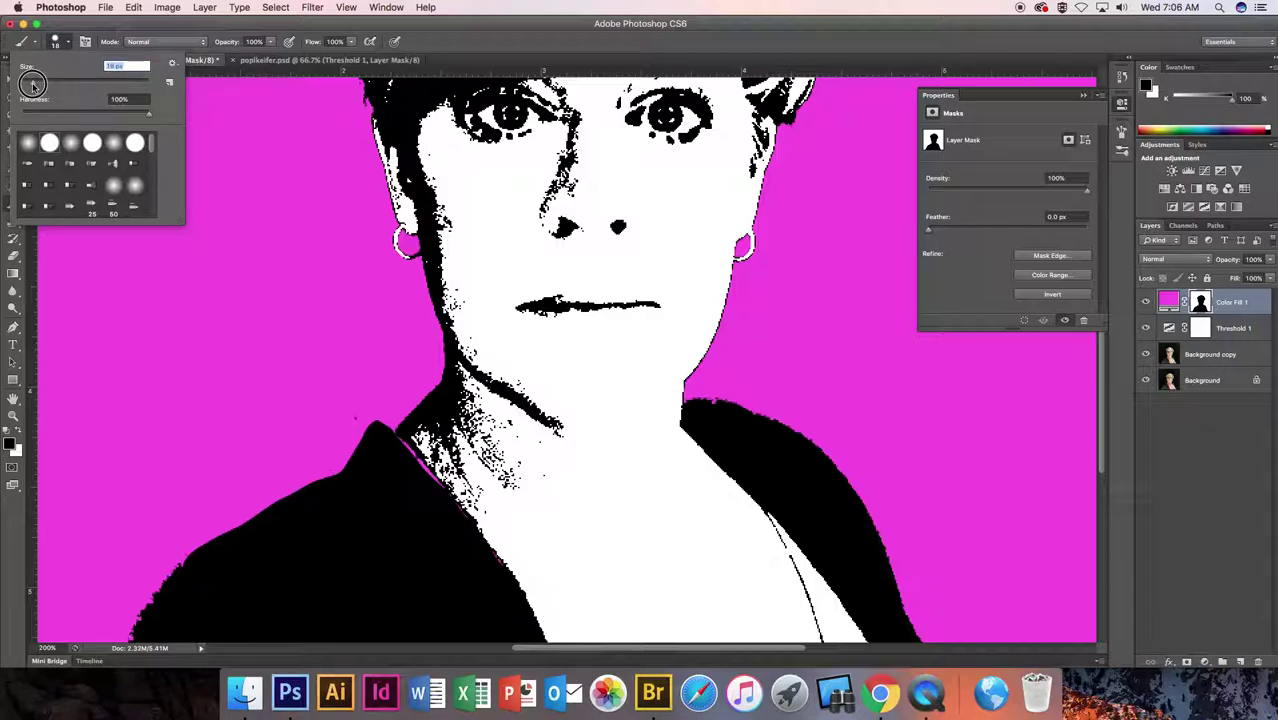
{"action": "left_click", "coordinate": [411, 457]}
{"action": "mouse_move", "coordinate": [411, 457]}
{"action": "left_mouse_down"}
{"action": "mouse_move", "coordinate": [405, 448]}
{"action": "mouse_move", "coordinate": [502, 565]}
{"action": "mouse_move", "coordinate": [423, 458]}
{"action": "left_mouse_up"}
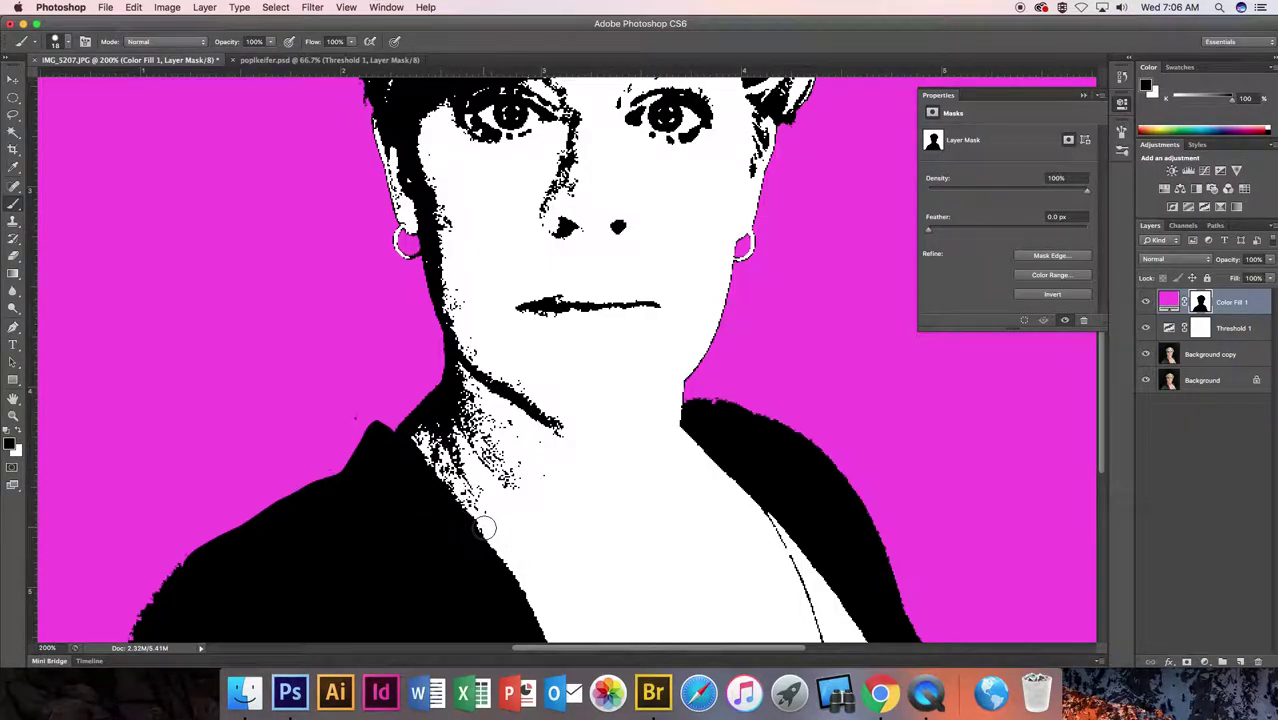
{"action": "mouse_move", "coordinate": [373, 427]}
{"action": "left_mouse_down"}
{"action": "mouse_move", "coordinate": [354, 414]}
{"action": "mouse_move", "coordinate": [370, 411]}
{"action": "left_mouse_up"}
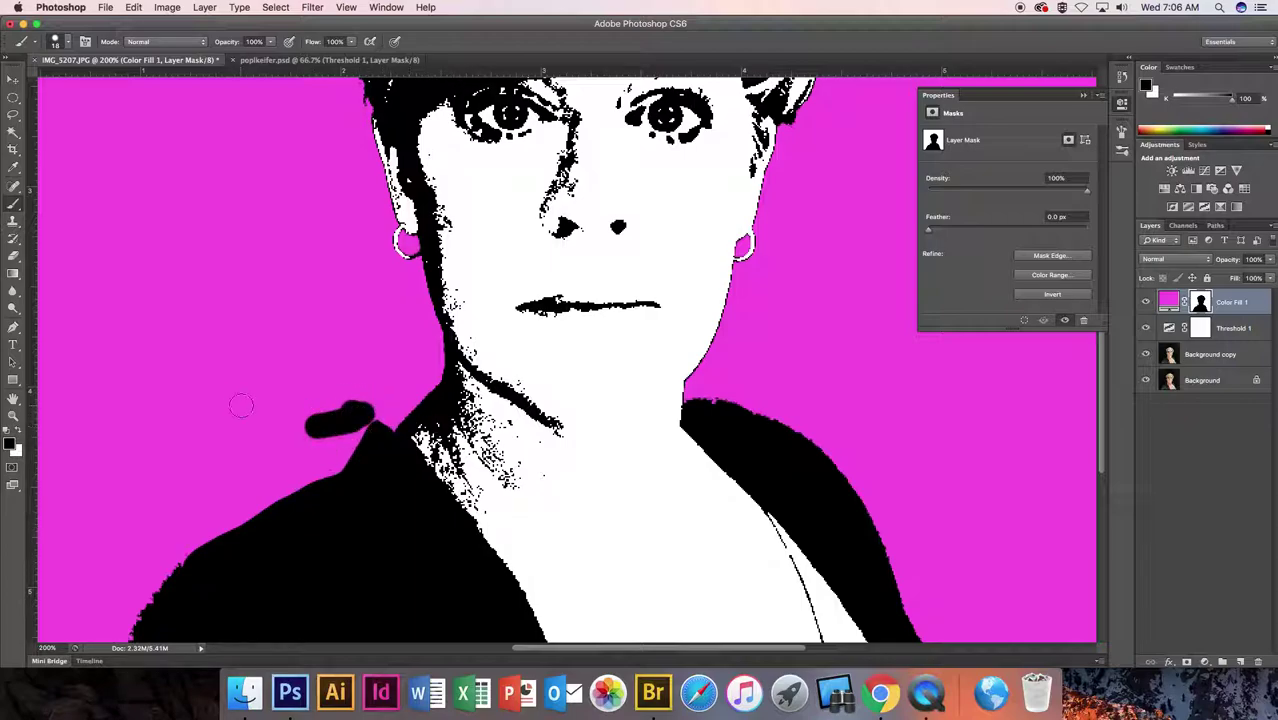
{"action": "left_click", "coordinate": [17, 432]}
{"action": "mouse_move", "coordinate": [336, 418]}
{"action": "left_mouse_down"}
{"action": "mouse_move", "coordinate": [314, 402]}
{"action": "mouse_move", "coordinate": [322, 422]}
{"action": "mouse_move", "coordinate": [348, 422]}
{"action": "mouse_move", "coordinate": [365, 402]}
{"action": "mouse_move", "coordinate": [349, 420]}
{"action": "mouse_move", "coordinate": [408, 445]}
{"action": "mouse_move", "coordinate": [452, 492]}
{"action": "mouse_move", "coordinate": [422, 466]}
{"action": "mouse_move", "coordinate": [433, 478]}
{"action": "left_mouse_up"}
{"action": "key", "text": "x"}
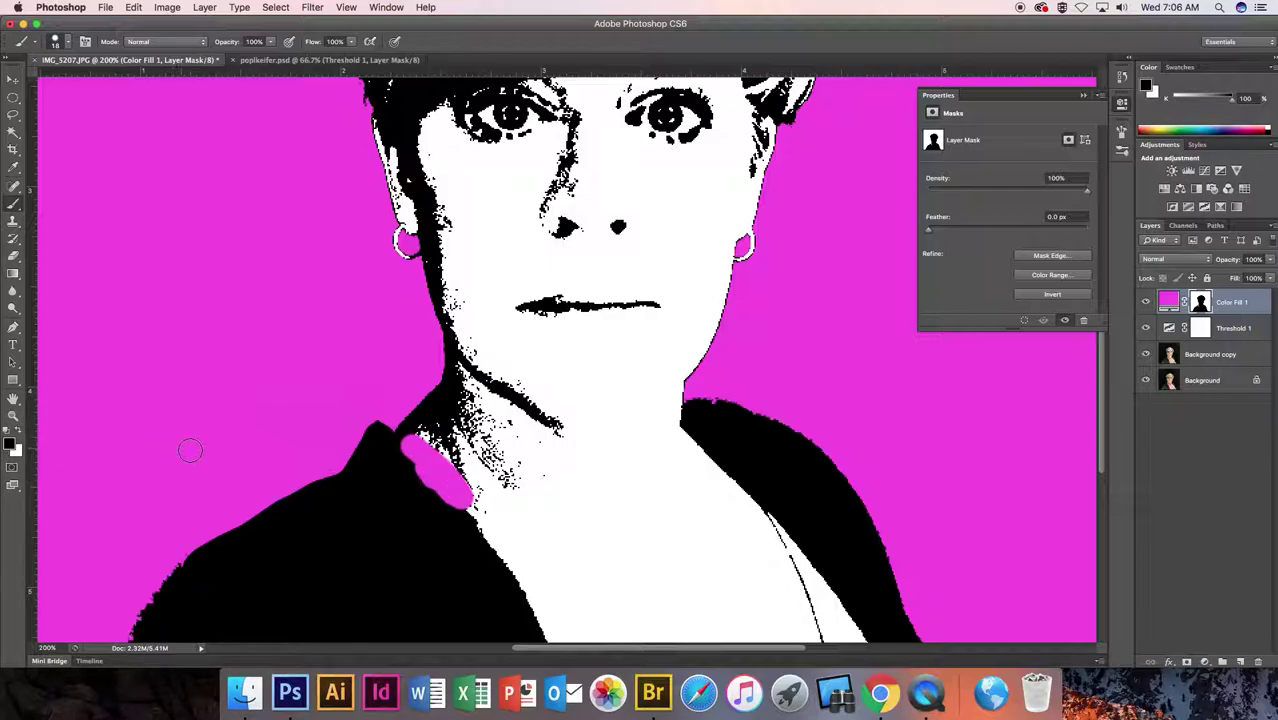
{"action": "left_click_drag", "start_coordinate": [417, 459], "coordinate": [388, 440]}
{"action": "key", "text": "x"}
{"action": "key", "text": "x"}
{"action": "key", "text": "x"}
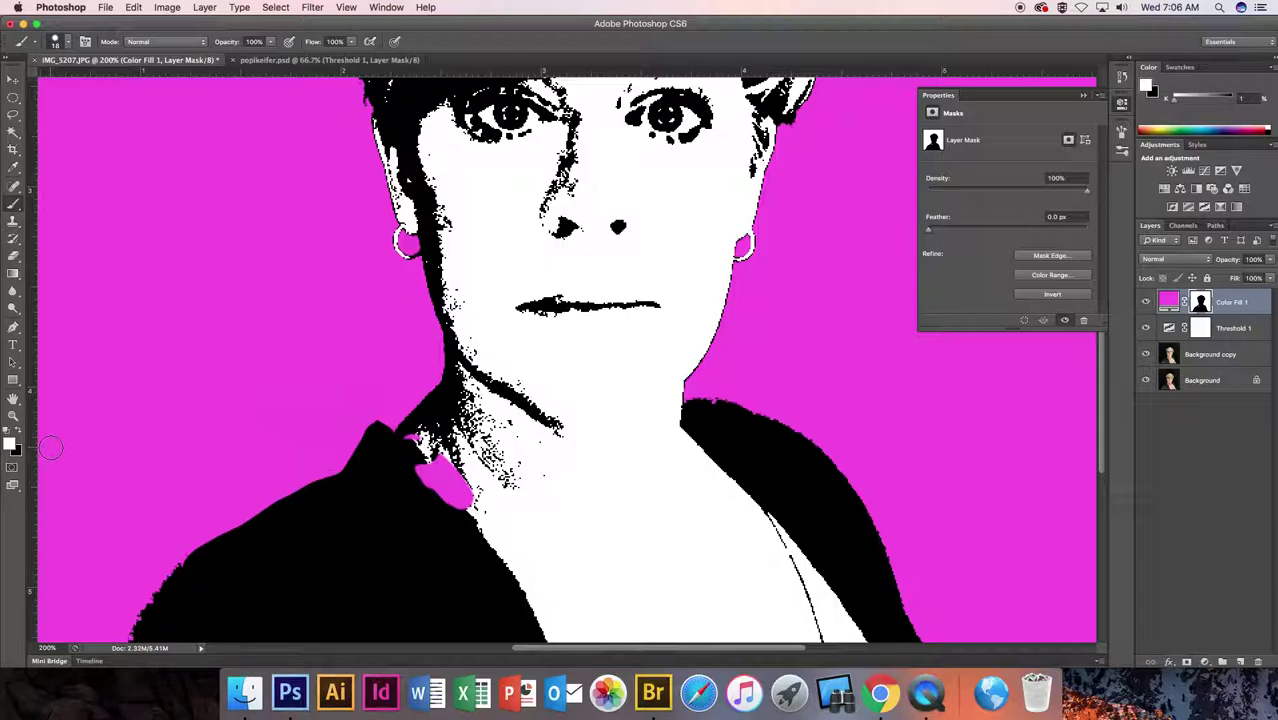
{"action": "key", "text": "x"}
{"action": "key", "text": "x"}
{"action": "key", "text": "x"}
{"action": "mouse_move", "coordinate": [422, 428]}
{"action": "left_mouse_down"}
{"action": "mouse_move", "coordinate": [408, 457]}
{"action": "mouse_move", "coordinate": [440, 461]}
{"action": "mouse_move", "coordinate": [402, 474]}
{"action": "mouse_move", "coordinate": [460, 477]}
{"action": "mouse_move", "coordinate": [463, 490]}
{"action": "mouse_move", "coordinate": [406, 507]}
{"action": "mouse_move", "coordinate": [485, 502]}
{"action": "left_mouse_up"}
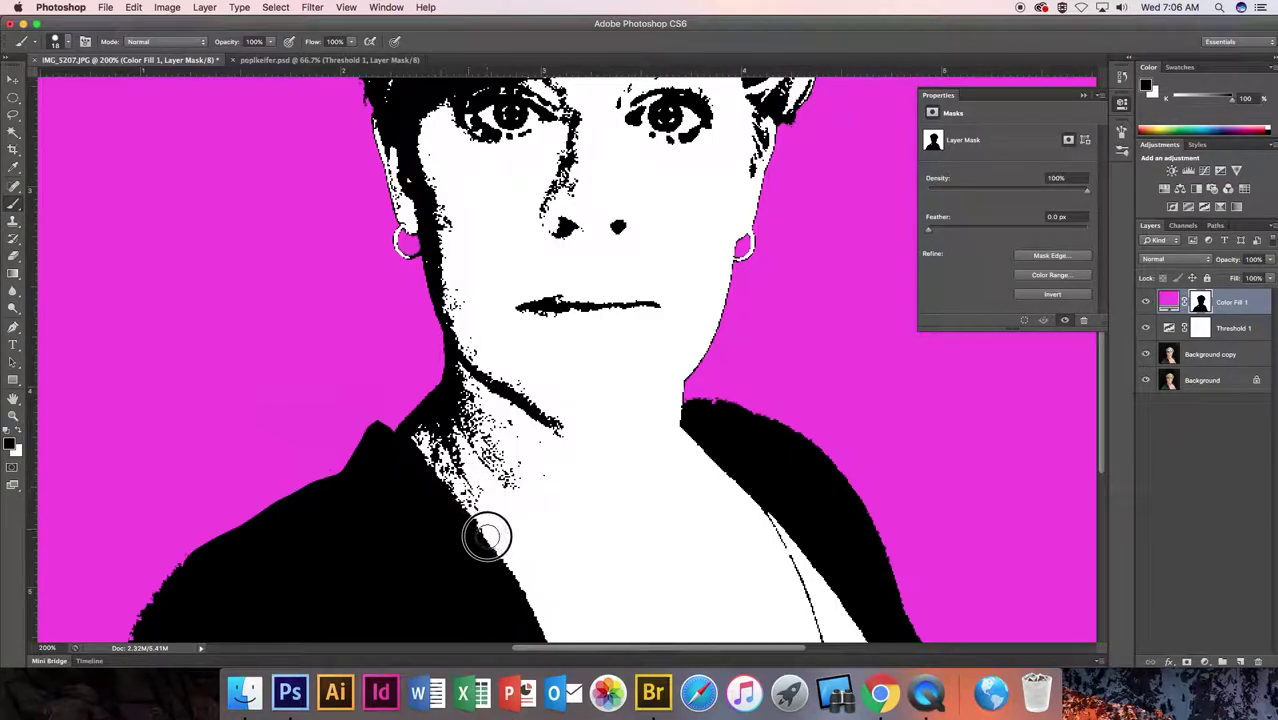
{"action": "key", "text": "bracketleft"}
{"action": "key", "text": "x"}
{"action": "mouse_move", "coordinate": [484, 540]}
{"action": "left_mouse_down"}
{"action": "mouse_move", "coordinate": [418, 472]}
{"action": "mouse_move", "coordinate": [499, 568]}
{"action": "mouse_move", "coordinate": [430, 469]}
{"action": "mouse_move", "coordinate": [413, 467]}
{"action": "mouse_move", "coordinate": [403, 481]}
{"action": "mouse_move", "coordinate": [472, 477]}
{"action": "mouse_move", "coordinate": [407, 493]}
{"action": "mouse_move", "coordinate": [418, 505]}
{"action": "mouse_move", "coordinate": [491, 492]}
{"action": "mouse_move", "coordinate": [389, 540]}
{"action": "mouse_move", "coordinate": [530, 521]}
{"action": "mouse_move", "coordinate": [414, 547]}
{"action": "mouse_move", "coordinate": [488, 553]}
{"action": "mouse_move", "coordinate": [457, 569]}
{"action": "mouse_move", "coordinate": [537, 563]}
{"action": "mouse_move", "coordinate": [542, 578]}
{"action": "mouse_move", "coordinate": [498, 583]}
{"action": "left_mouse_up"}
{"action": "key", "text": "x"}
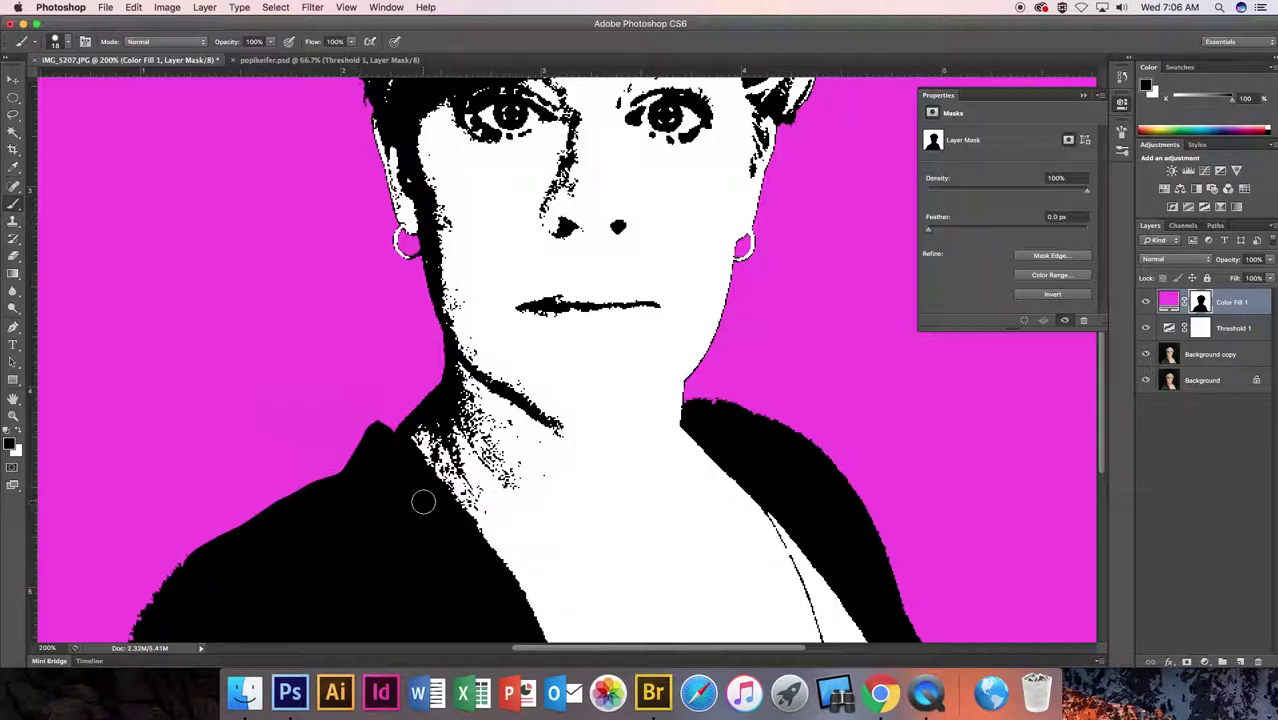
{"action": "left_click_drag", "start_coordinate": [420, 255], "coordinate": [410, 242]}
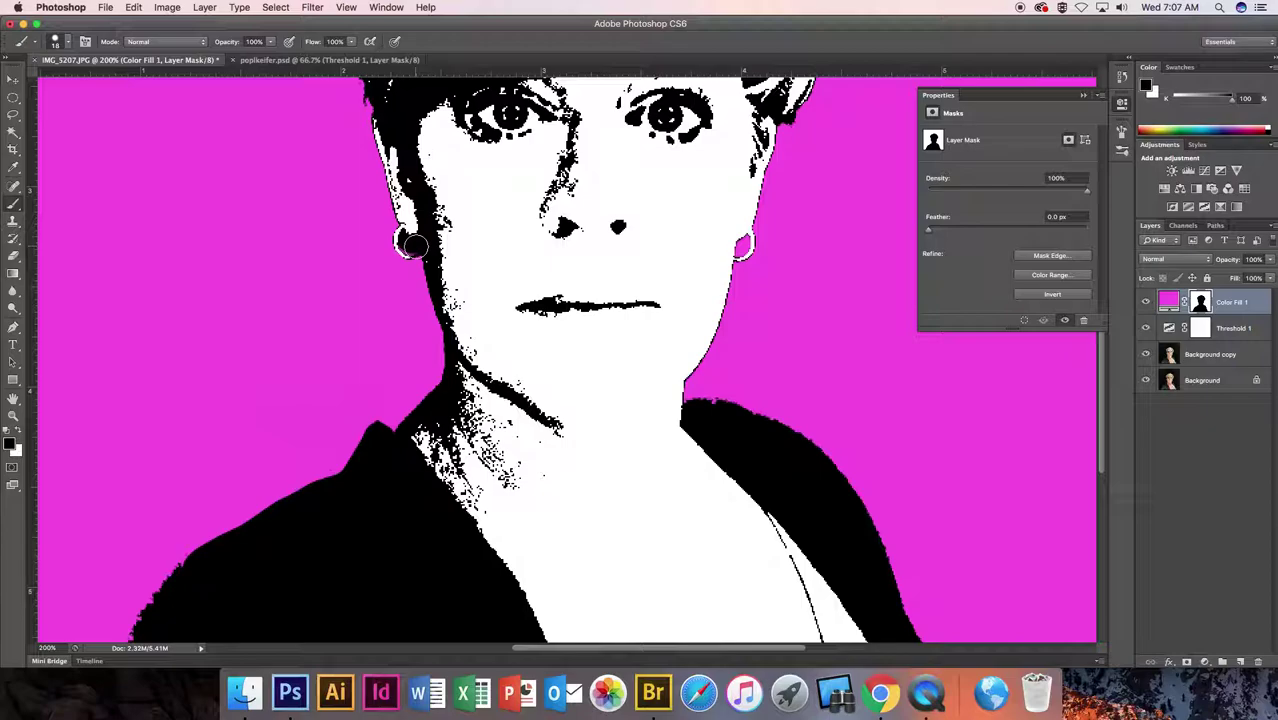
{"action": "key", "text": "x"}
{"action": "left_click_drag", "start_coordinate": [414, 244], "coordinate": [407, 242]}
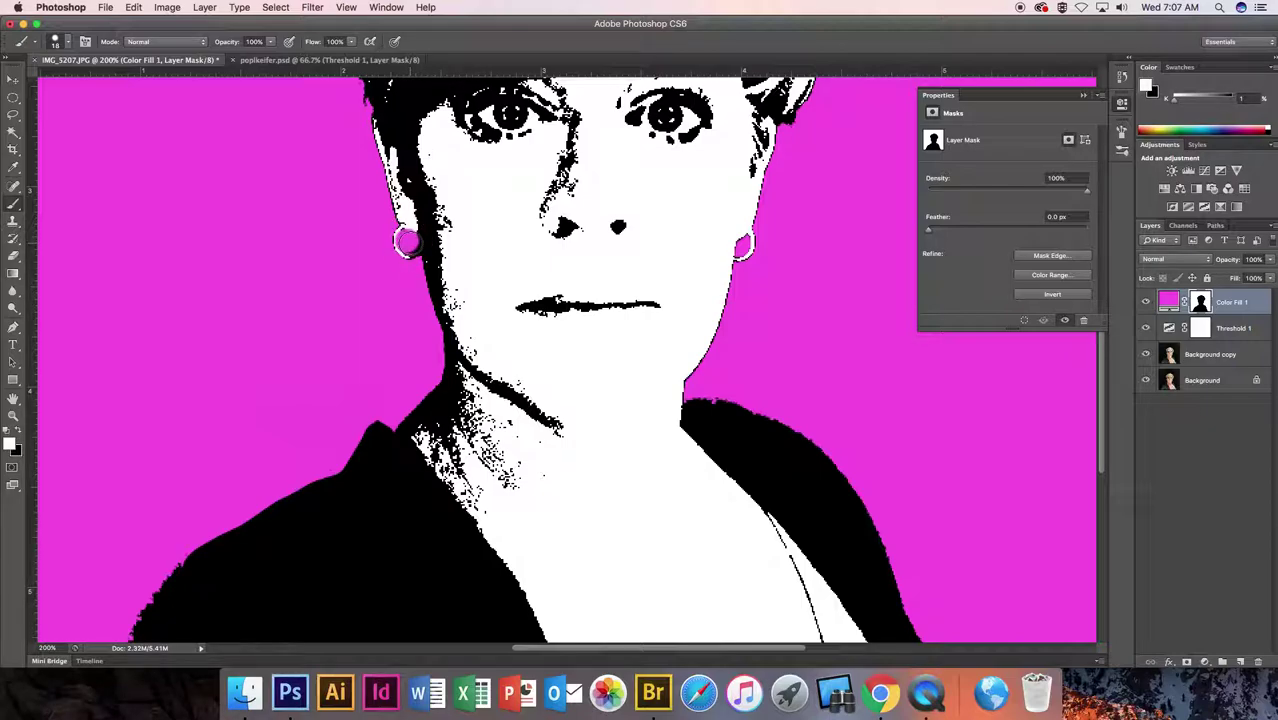
- Shrink the brush to 10 px and paint out the magenta patch on the left earring in black
{"action": "left_click", "coordinate": [67, 42]}
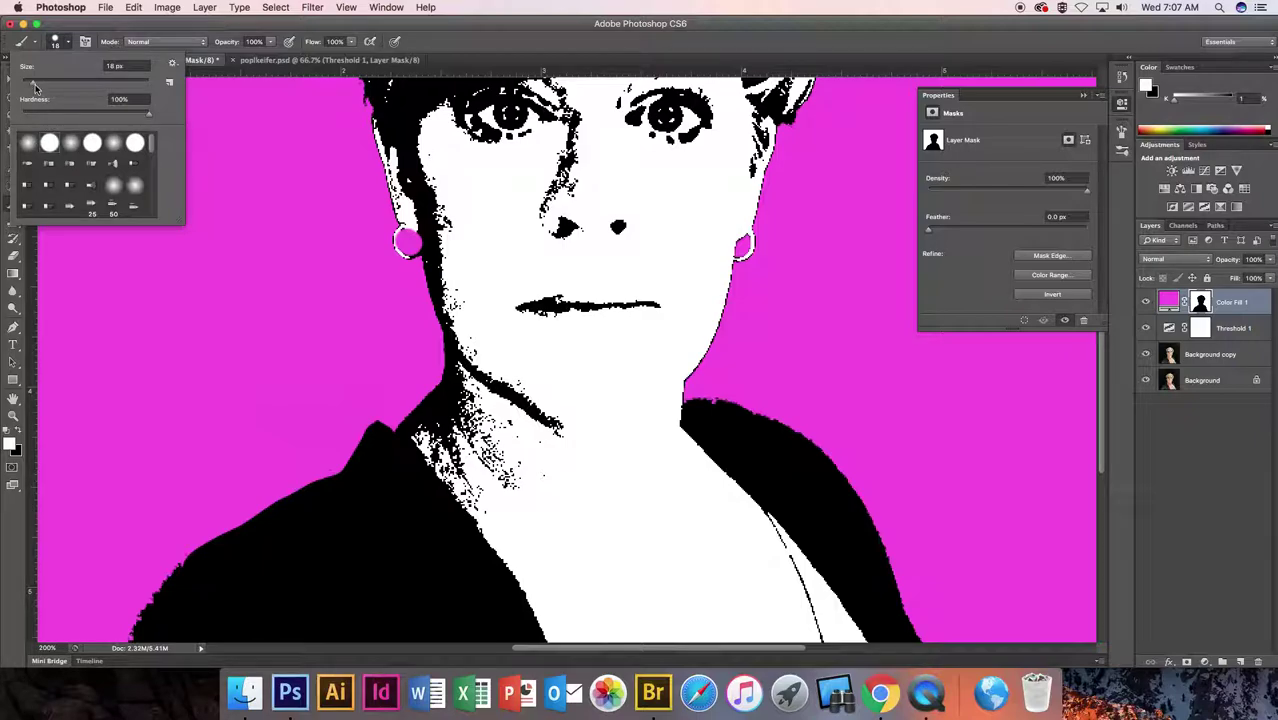
{"action": "left_click_drag", "start_coordinate": [35, 88], "coordinate": [30, 88]}
{"action": "left_click", "coordinate": [404, 220]}
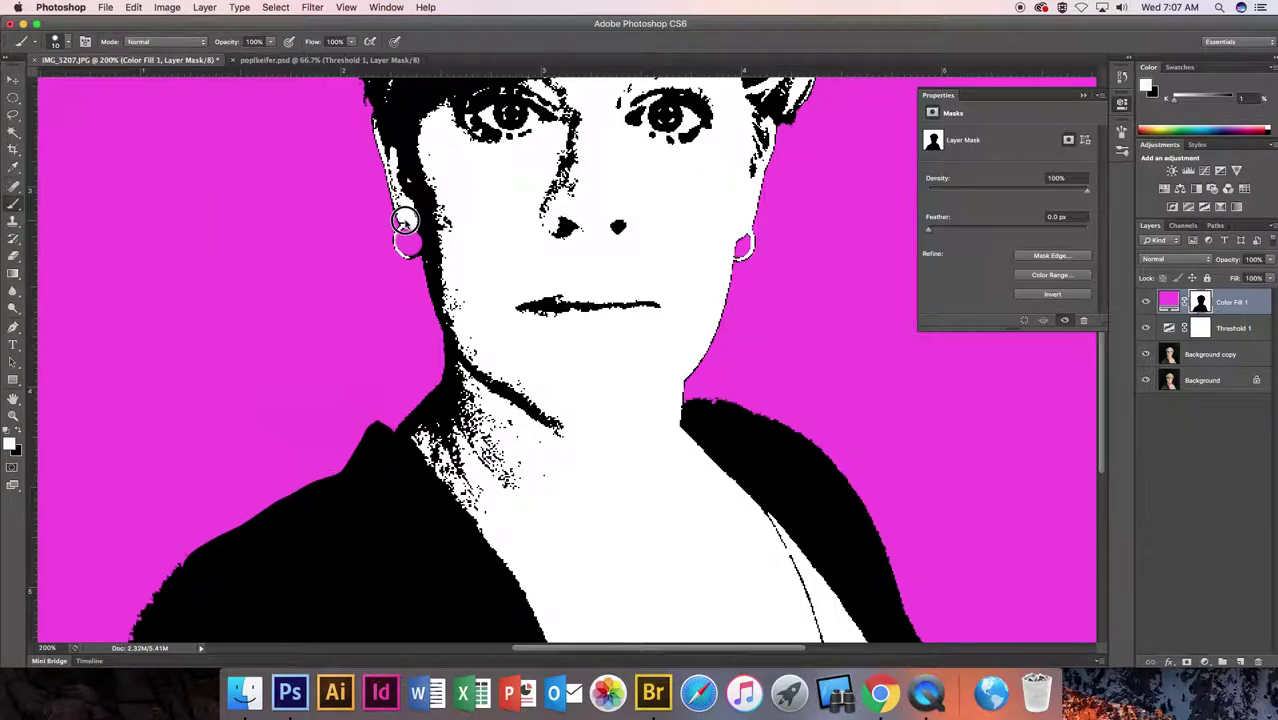
{"action": "left_click", "coordinate": [404, 221]}
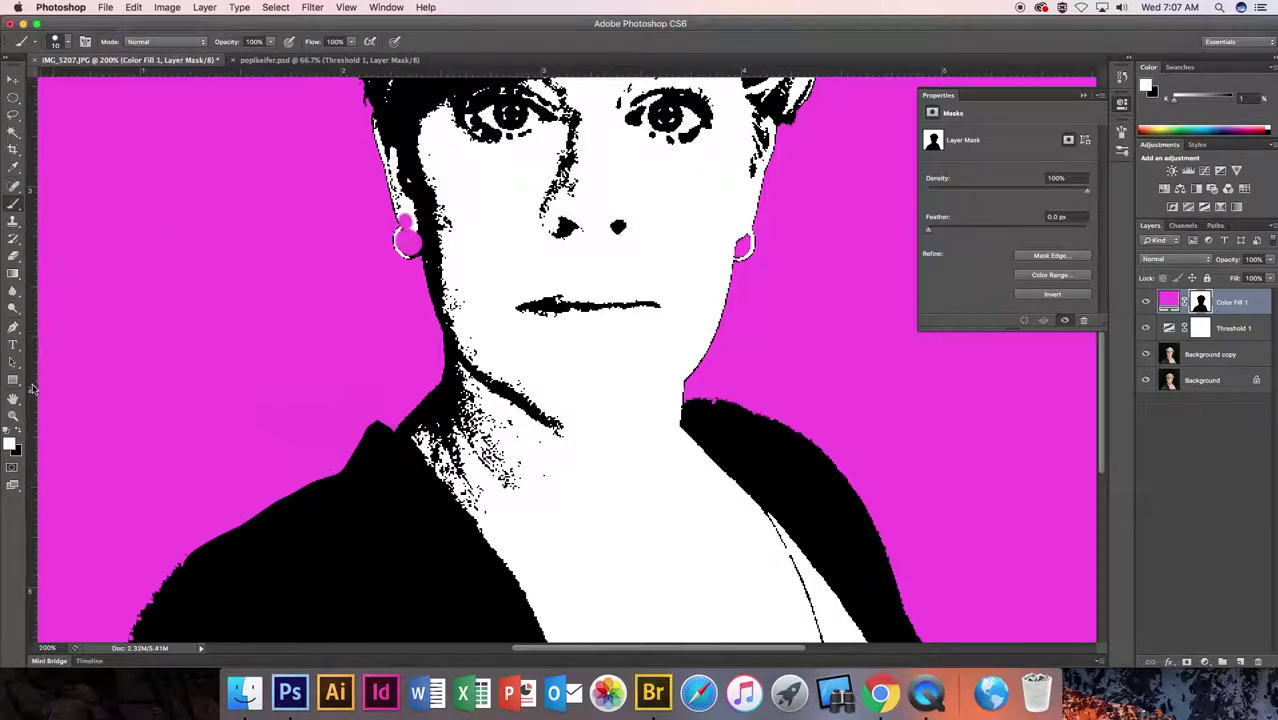
{"action": "key", "text": "x"}
{"action": "left_click_drag", "start_coordinate": [388, 222], "coordinate": [408, 230]}
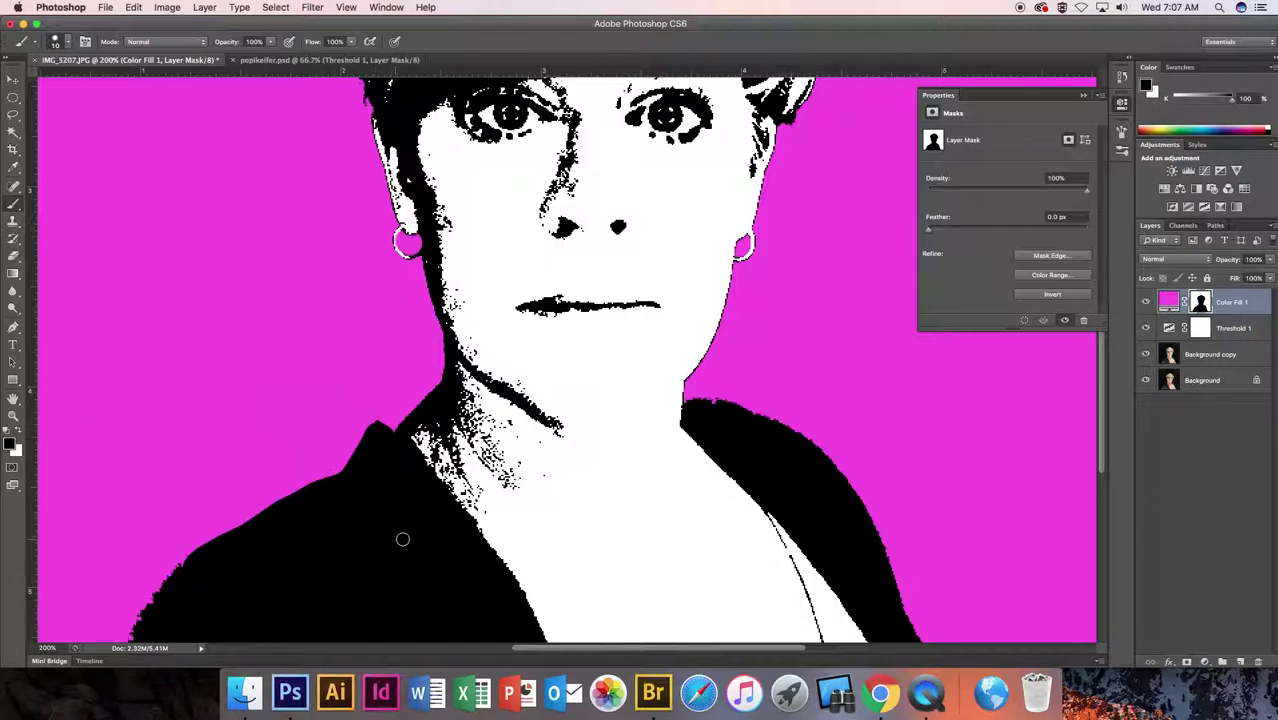
- Paint black along the left shoulder's outer and lower edges to smooth them against the magenta
{"action": "scroll", "coordinate": [286, 545], "scroll_direction": "down", "scroll_amount": 4}
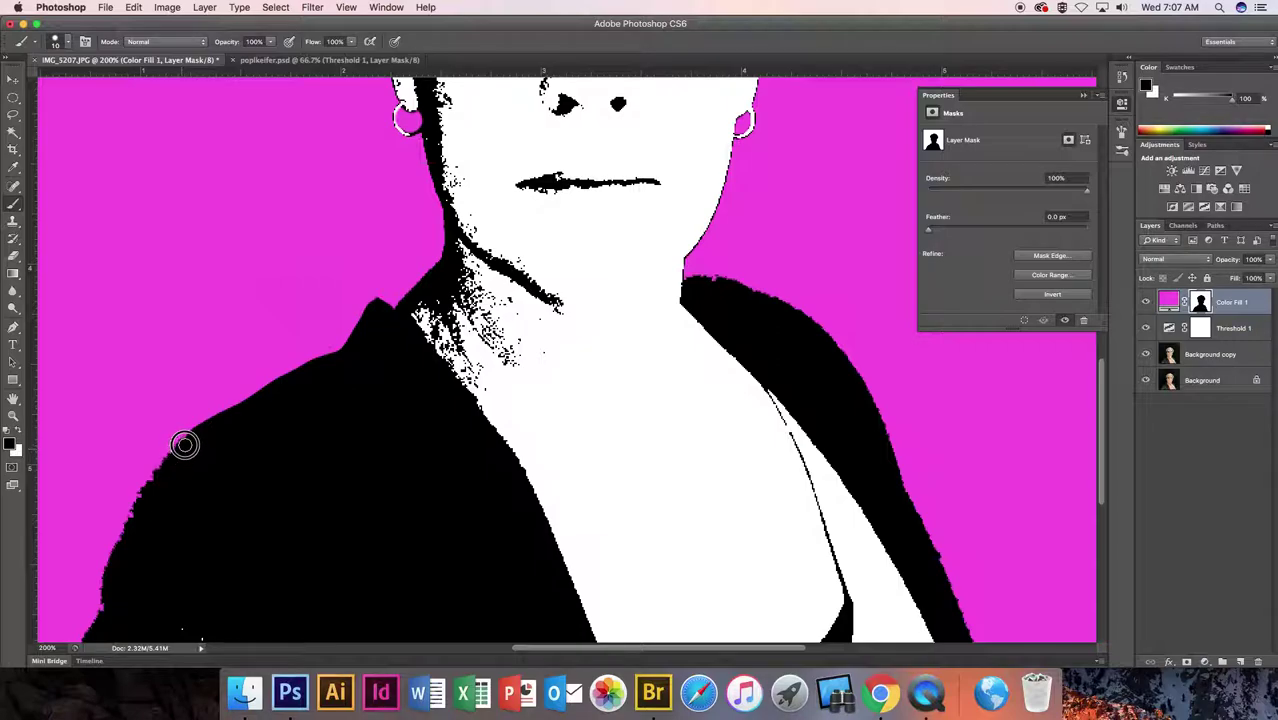
{"action": "mouse_move", "coordinate": [168, 460]}
{"action": "left_mouse_down"}
{"action": "mouse_move", "coordinate": [112, 558]}
{"action": "mouse_move", "coordinate": [94, 628]}
{"action": "left_mouse_up"}
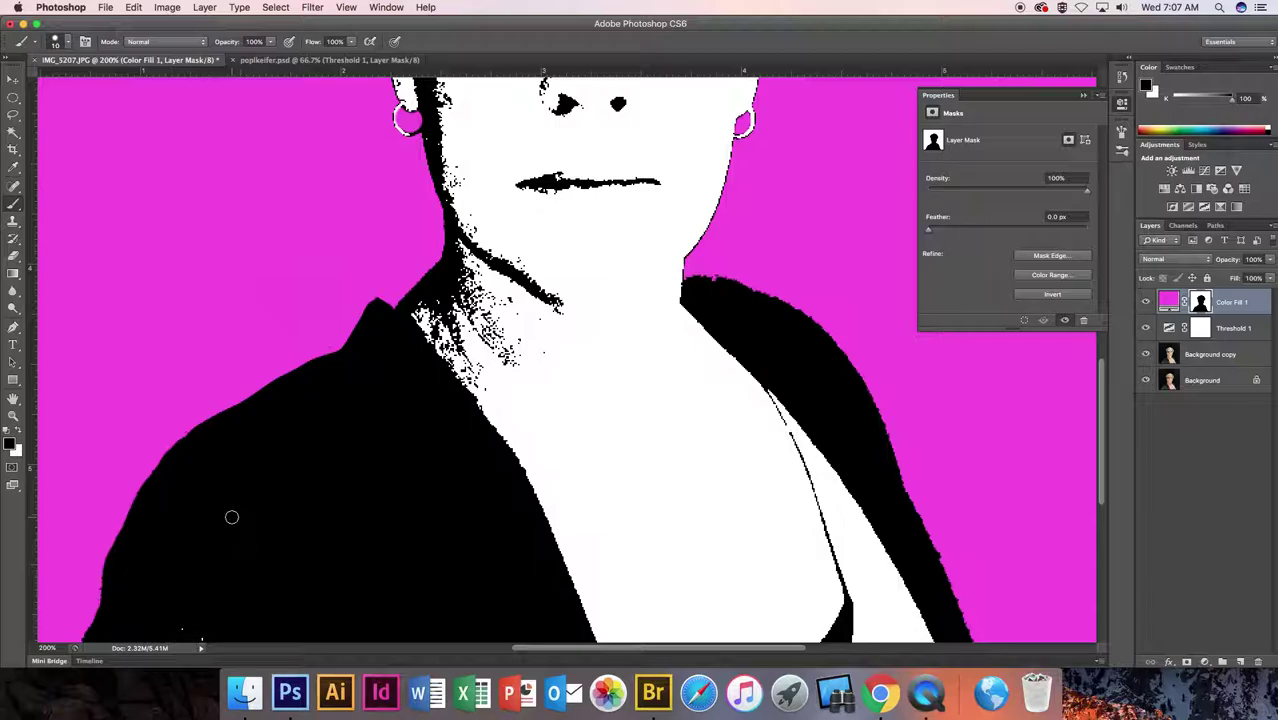
{"action": "scroll", "coordinate": [228, 516], "scroll_direction": "down", "scroll_amount": 5}
{"action": "mouse_move", "coordinate": [85, 507]}
{"action": "left_mouse_down"}
{"action": "mouse_move", "coordinate": [88, 522]}
{"action": "mouse_move", "coordinate": [63, 544]}
{"action": "left_mouse_up"}
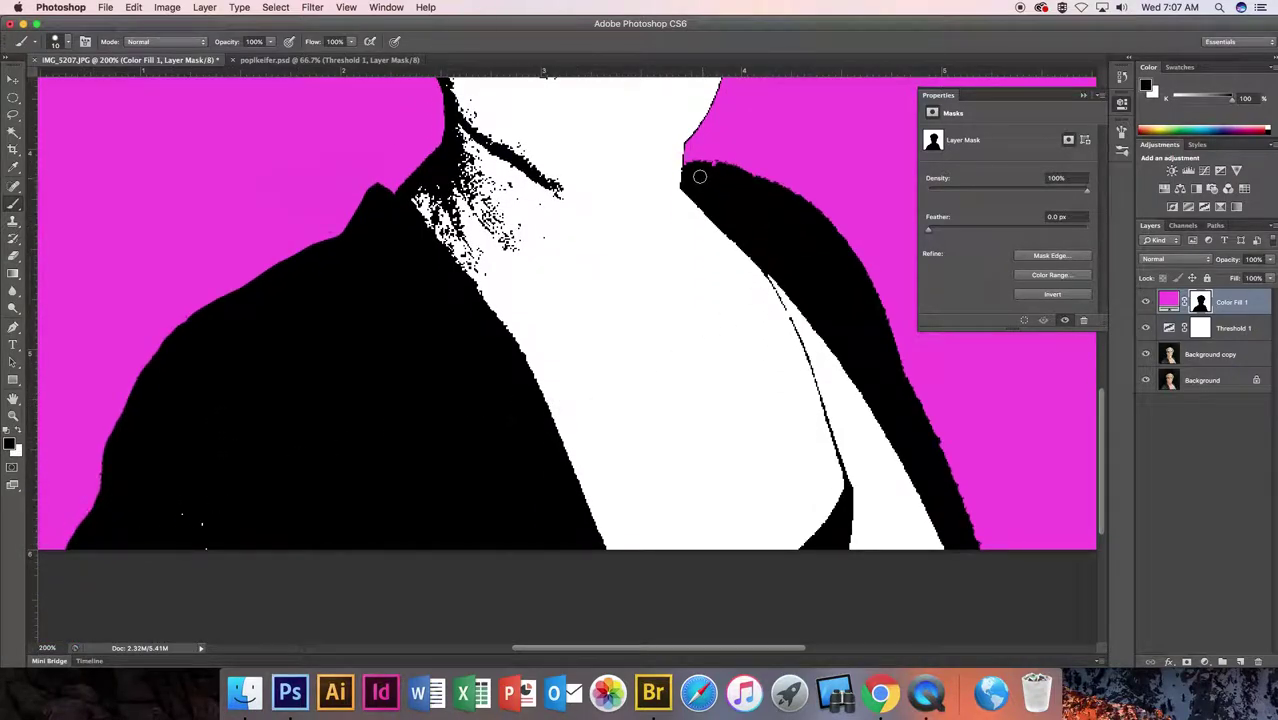
- Paint black along the right shoulder edge from the neck downward, then zoom out to the whole portrait
{"action": "mouse_move", "coordinate": [701, 168]}
{"action": "left_mouse_down"}
{"action": "mouse_move", "coordinate": [800, 203]}
{"action": "mouse_move", "coordinate": [837, 240]}
{"action": "mouse_move", "coordinate": [977, 545]}
{"action": "left_mouse_up"}
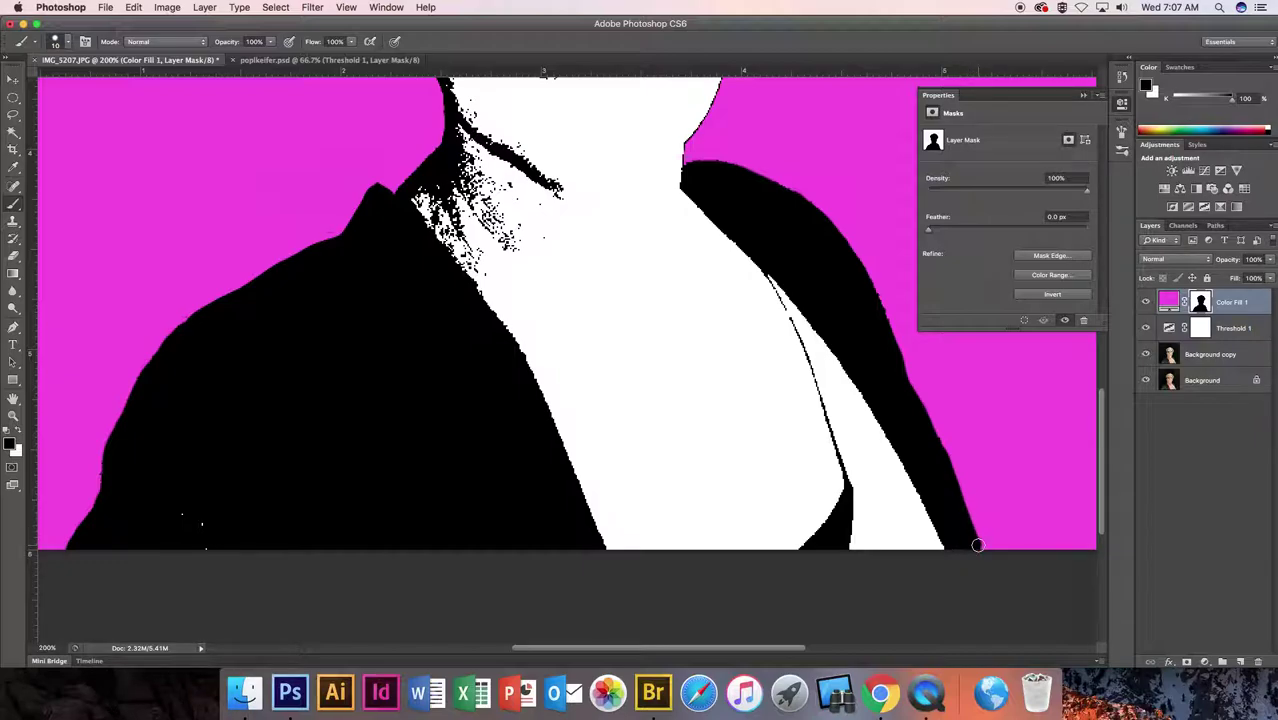
{"action": "key", "text": "super+plus"}
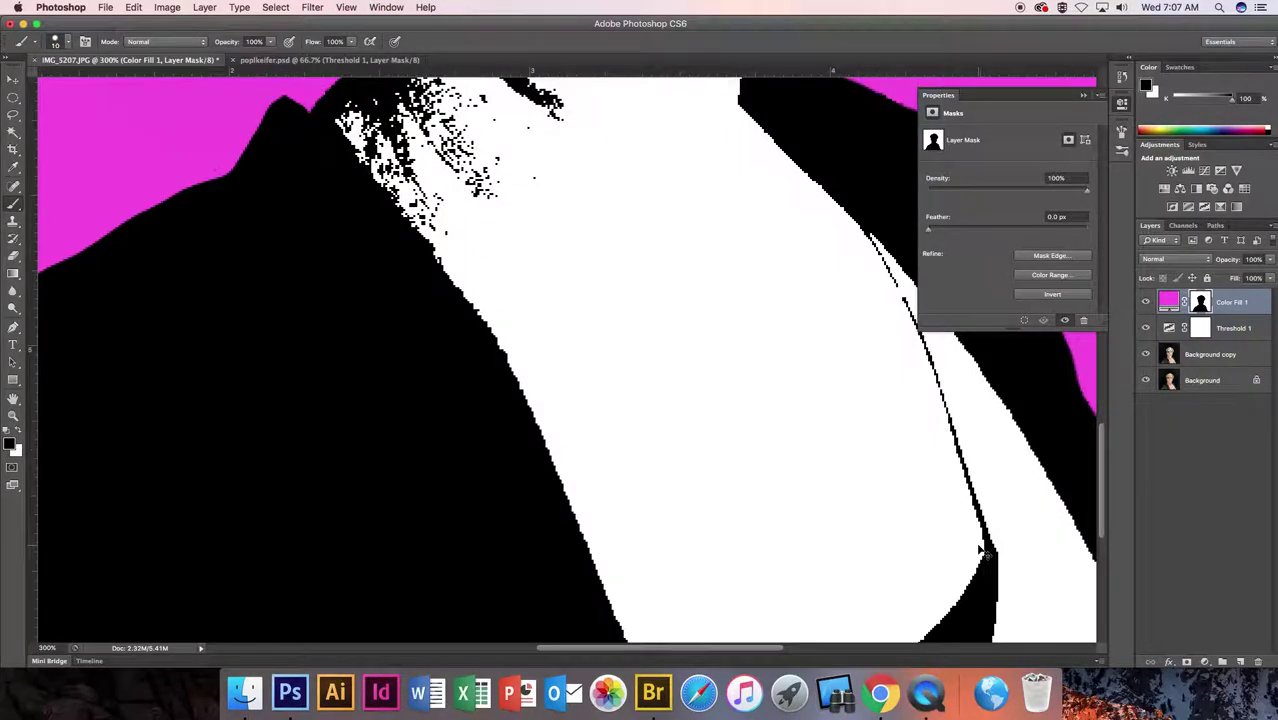
{"action": "key", "text": "super+minus"}
{"action": "key", "text": "super+minus"}
{"action": "key", "text": "super+minus"}
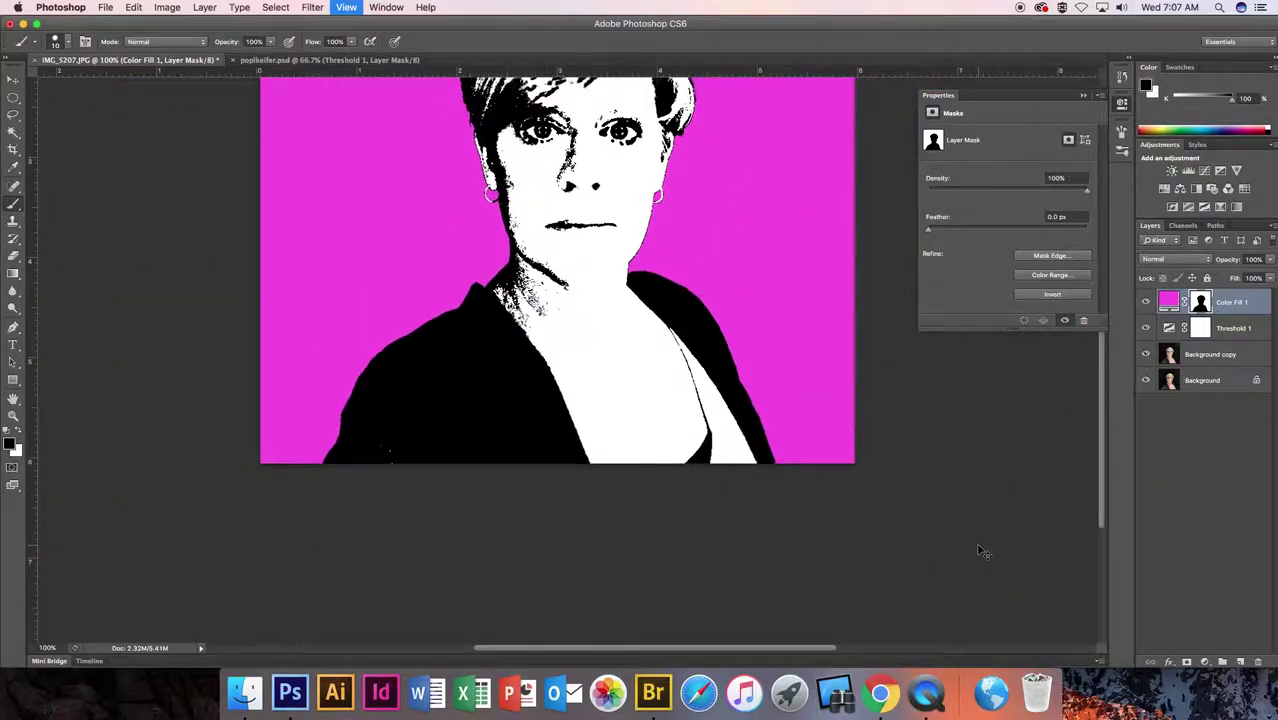